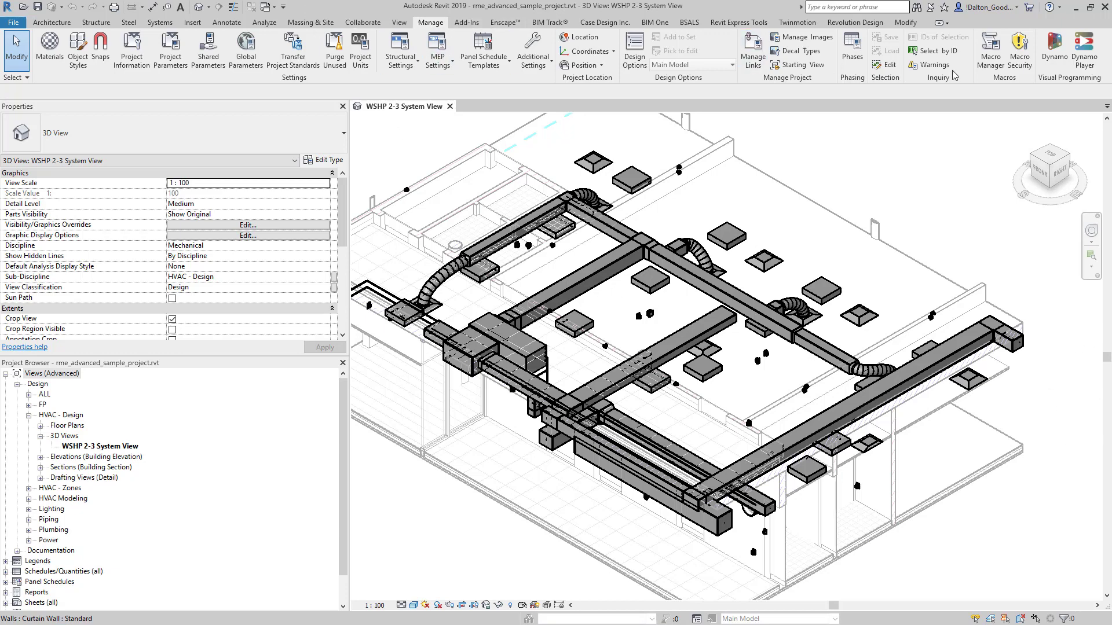
Select the two ducts by their element IDs 427622,427650, inspect them in the 3D view, and clear the selection
left_click(949, 53)
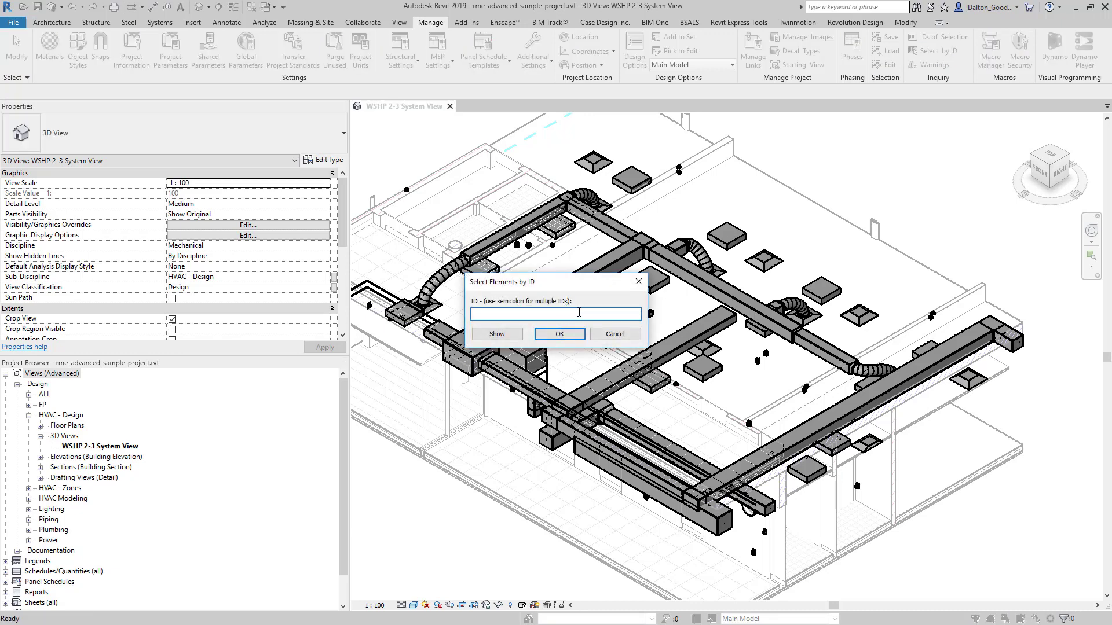
type("427622,427650")
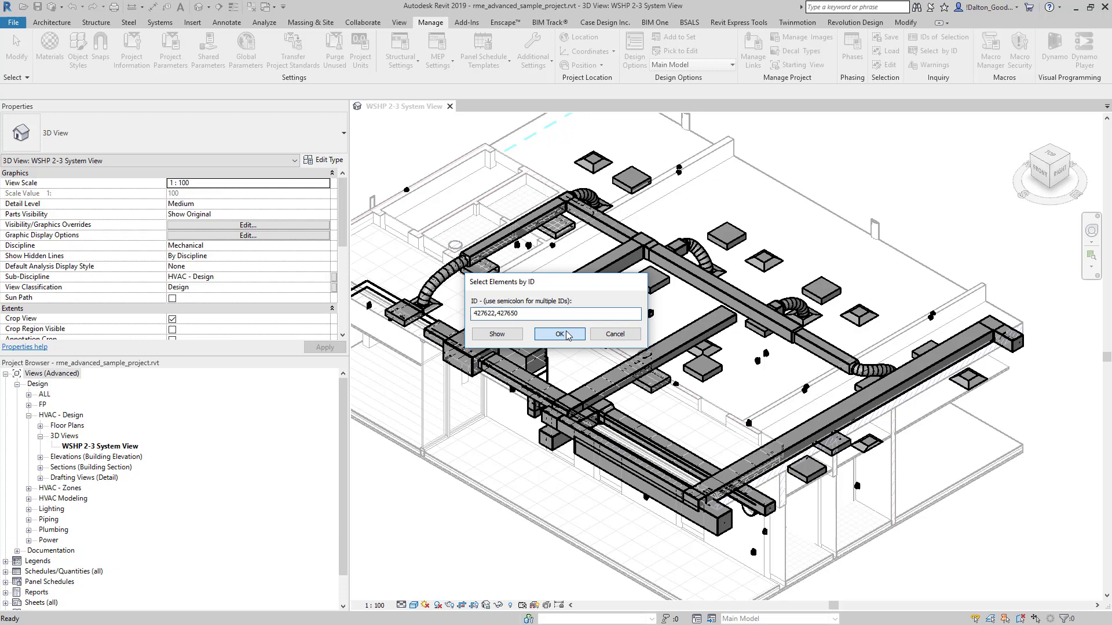
left_click(568, 335)
scroll(734, 329, "up", 3)
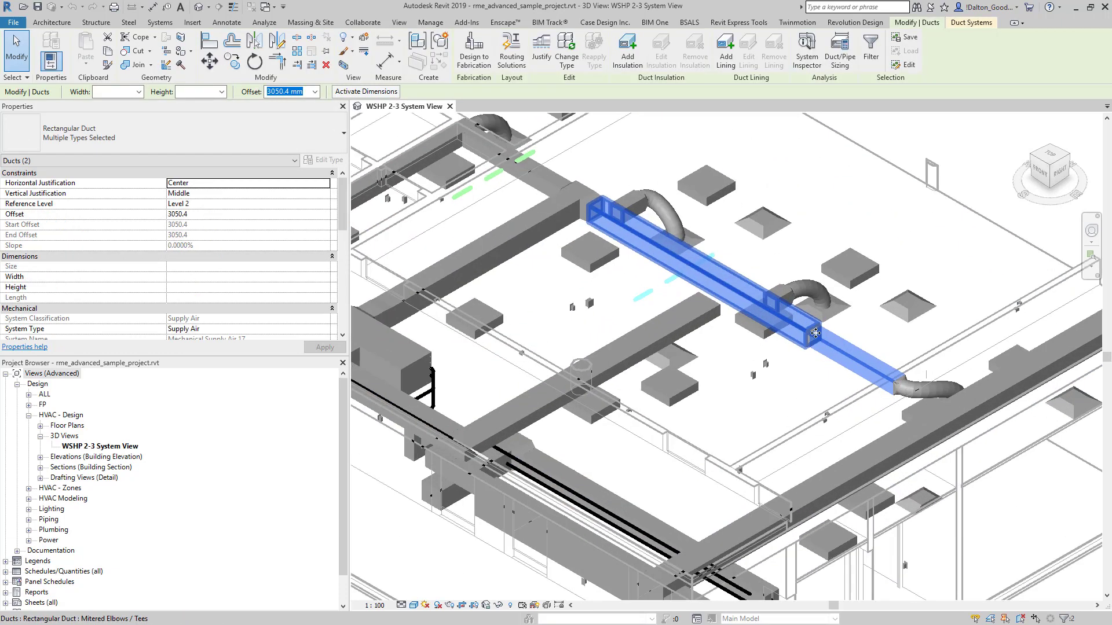
left_click(905, 335)
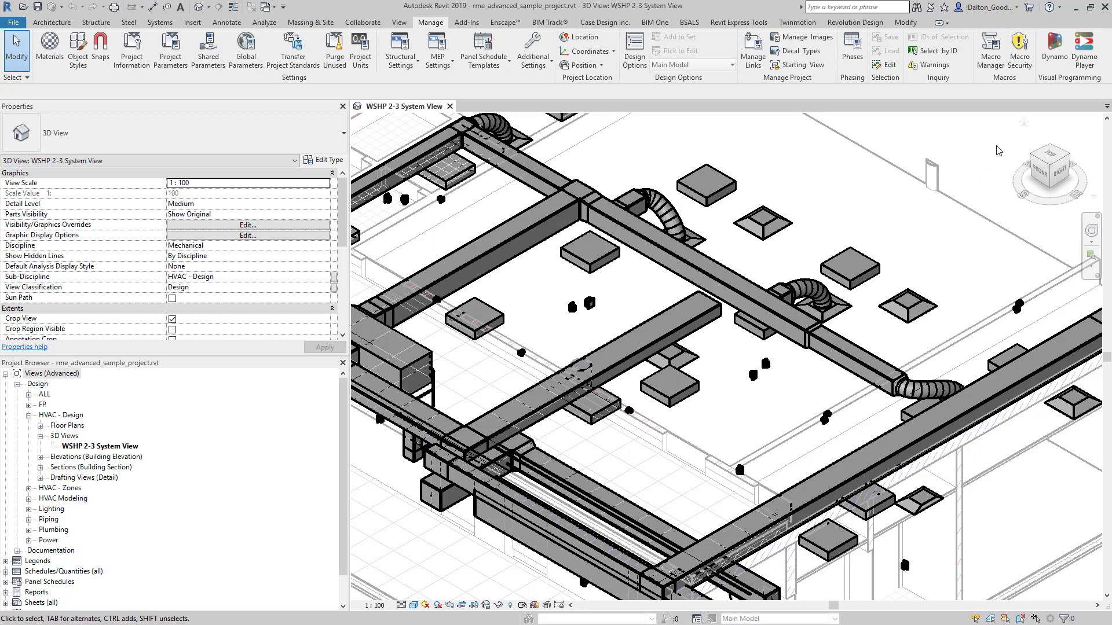
Find the same pair of ducts again with Select by ID, using the list 427622,427650, and deselect them
left_click(934, 51)
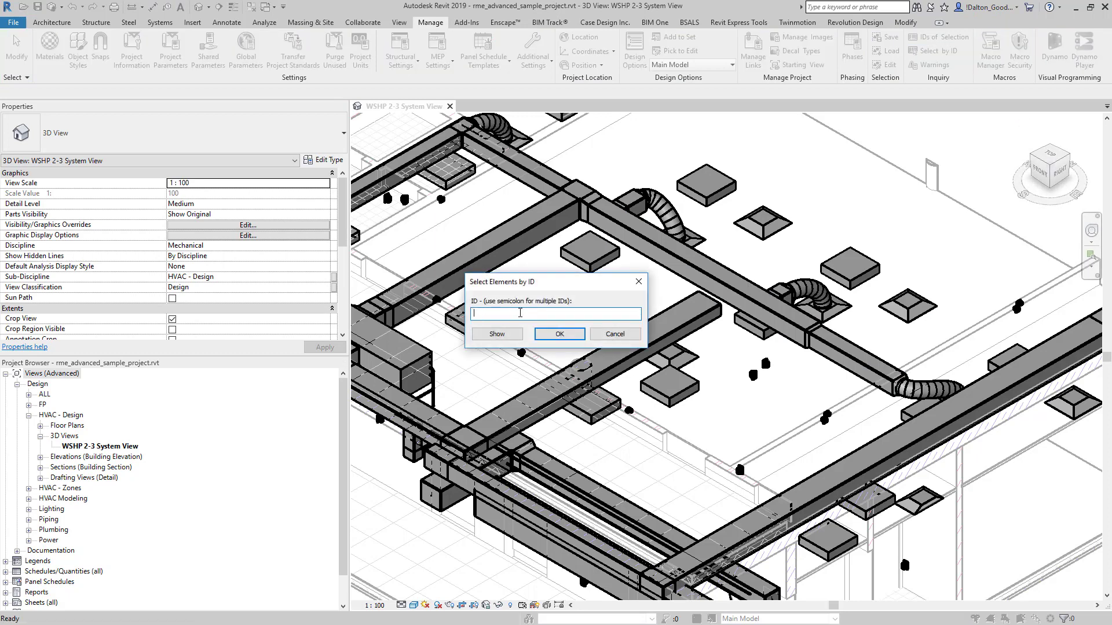
type("427622,427650")
key("BackSpace")
key("BackSpace")
left_click(551, 333)
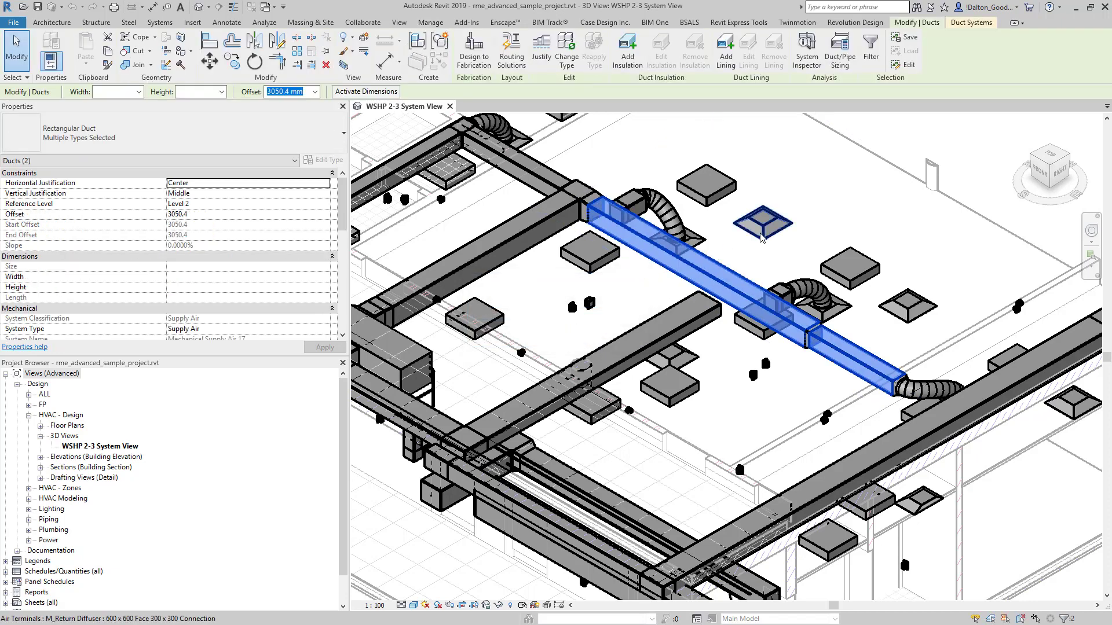
left_click(841, 203)
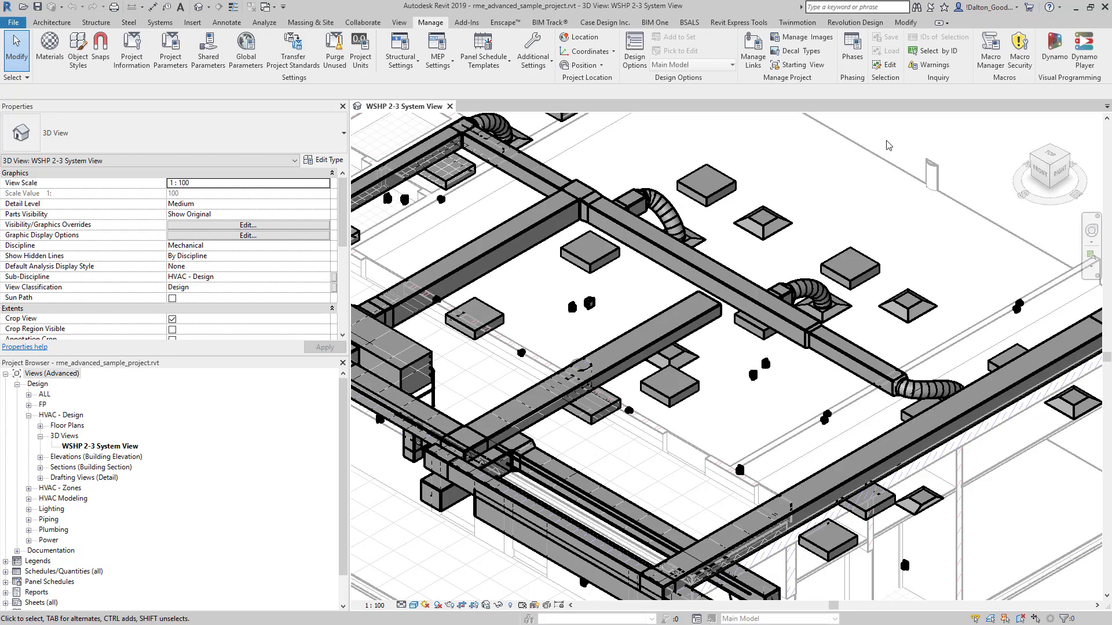
Select the long supply duct and the shorter duct connected to its end, and copy their element IDs from IDs of Selection
left_click(719, 276)
left_click(842, 359, "ctrl")
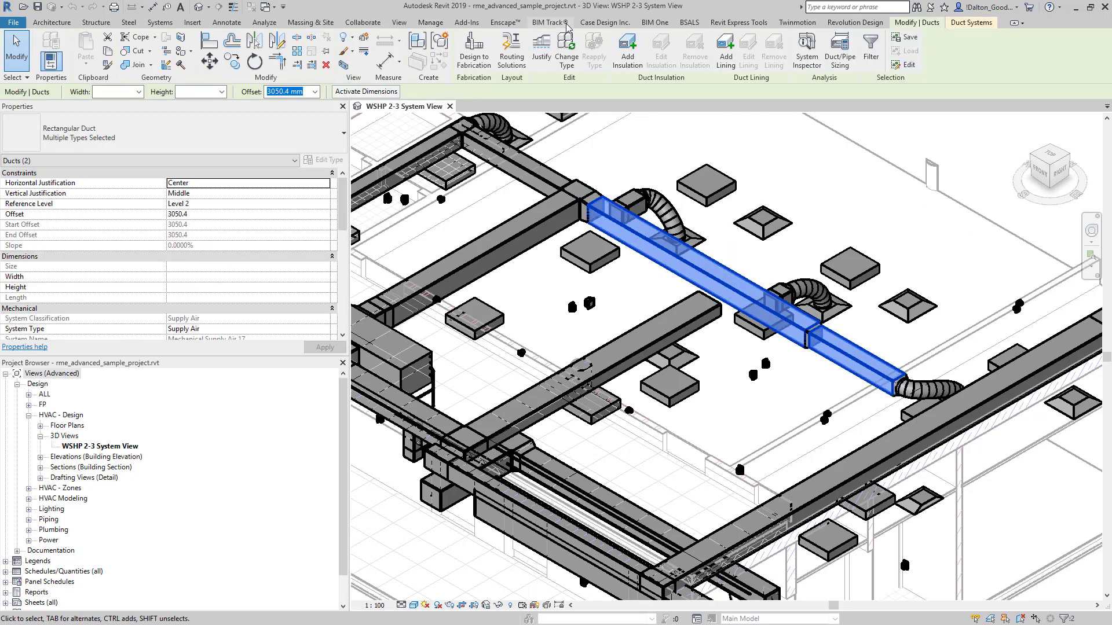
left_click(431, 22)
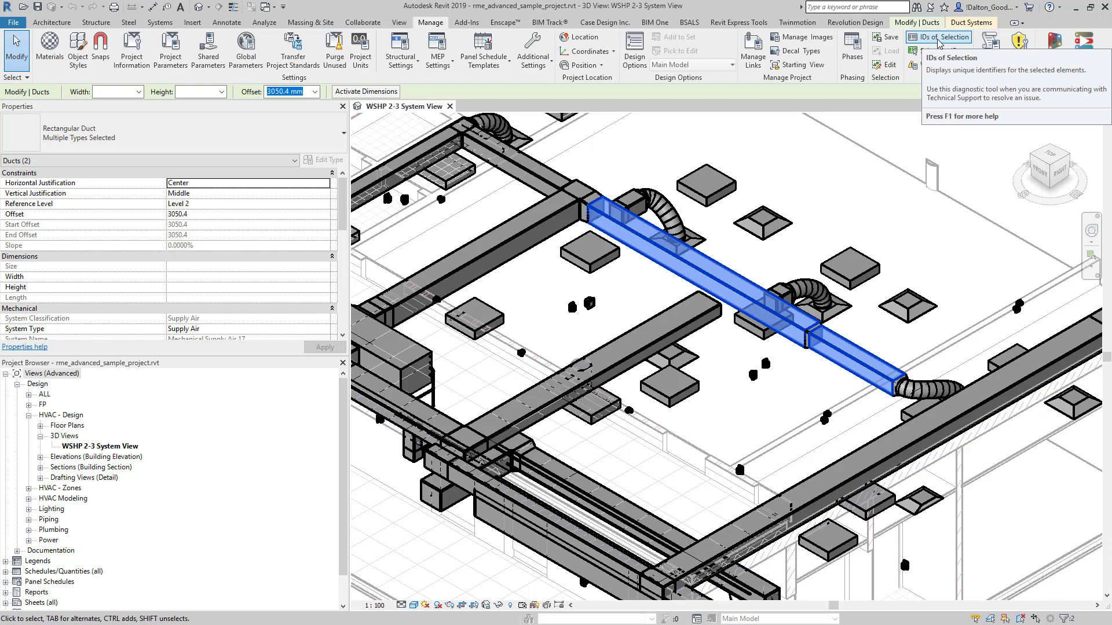
left_click(940, 38)
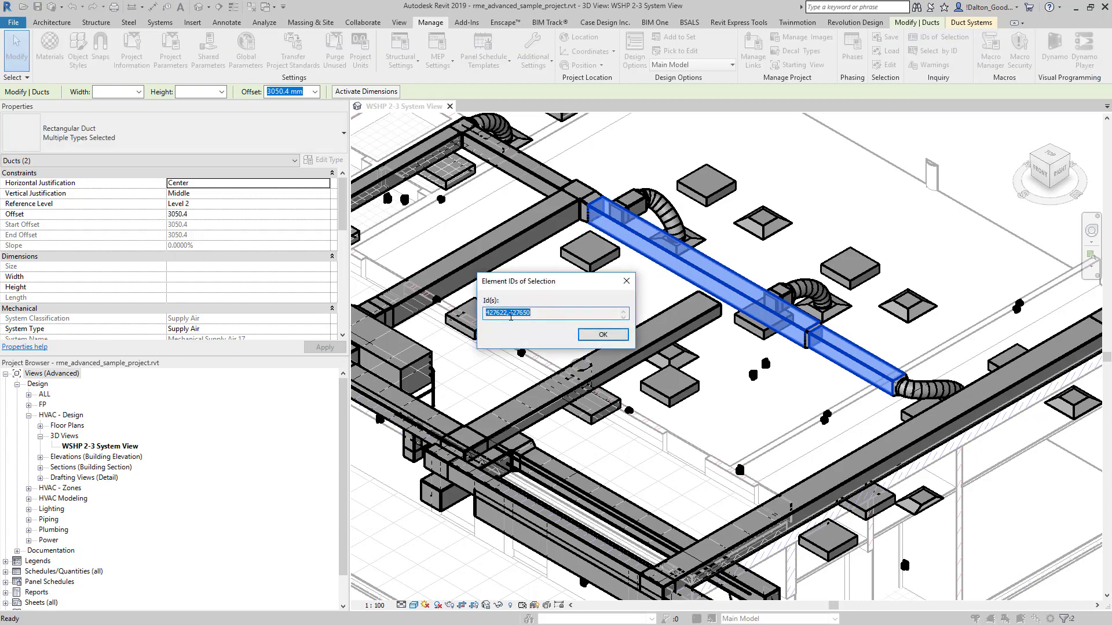
left_click(528, 312)
left_click_drag(537, 313, 442, 321)
key("ctrl+c")
left_click(626, 281)
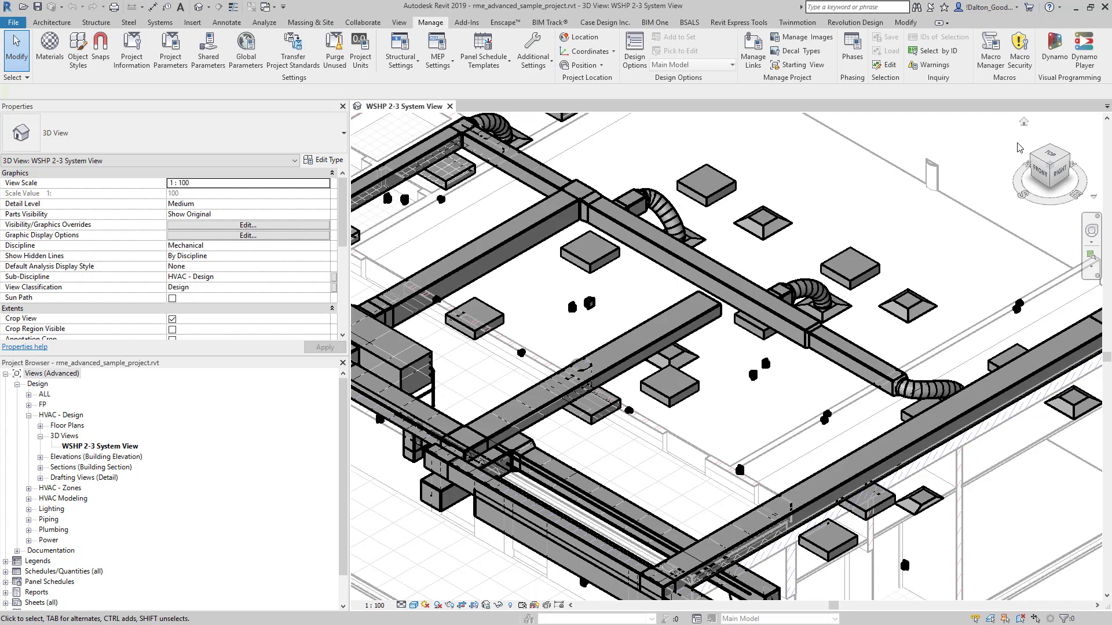
left_click(932, 50)
key("Return")
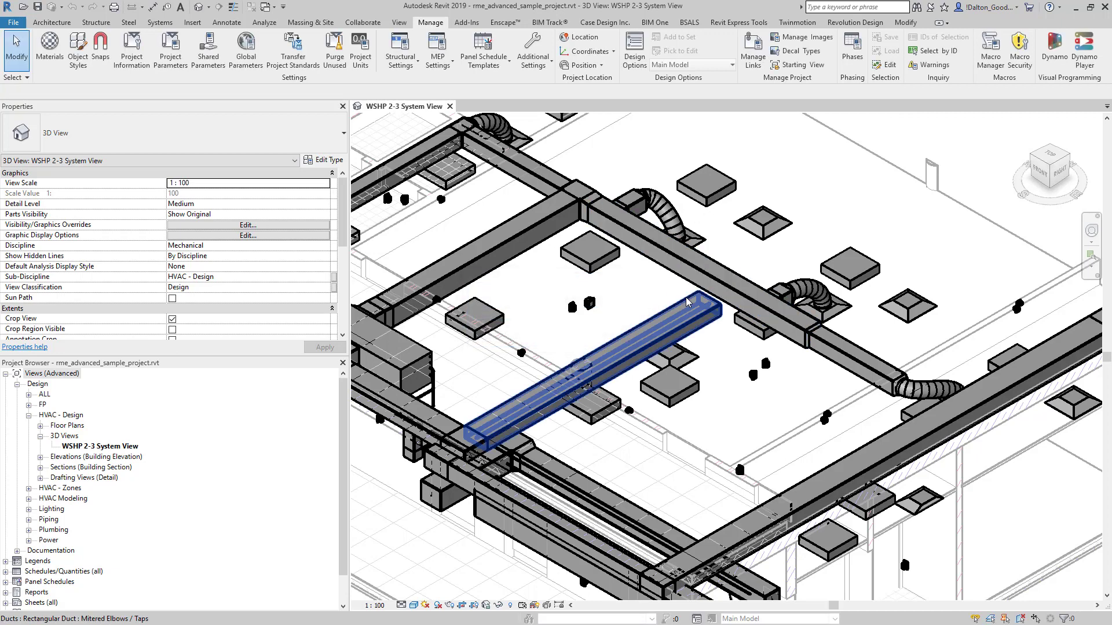
key("Escape")
Select only the duct with ID 427622 by pasting the copied IDs and removing the second one, and clear the selection
left_click(933, 51)
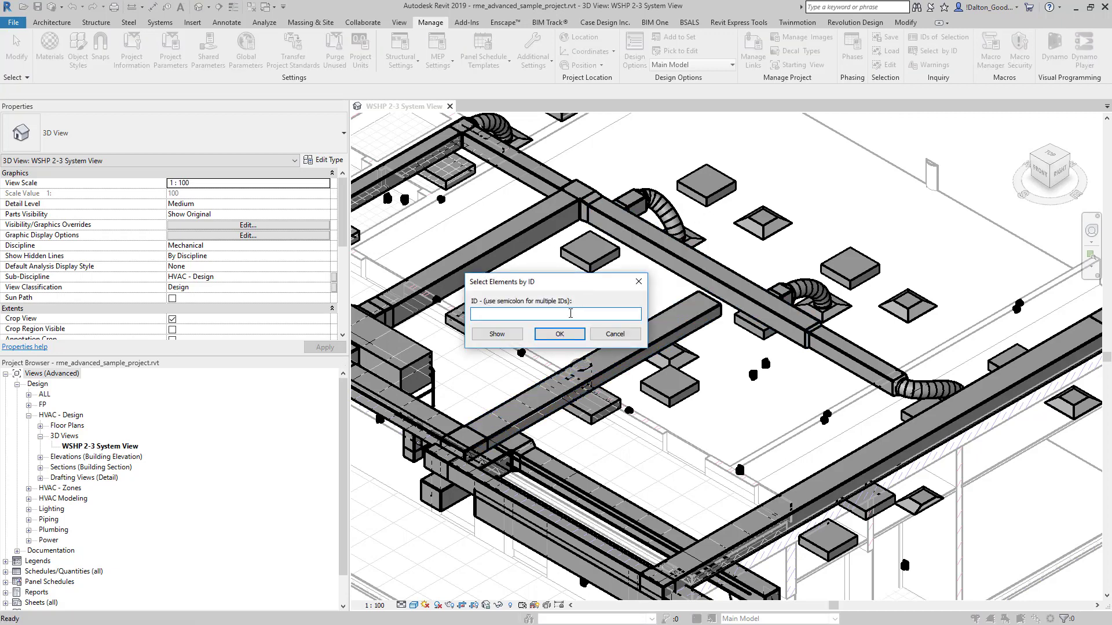
key("ctrl+v")
left_click_drag(518, 314, 494, 315)
key("BackSpace")
left_click(550, 334)
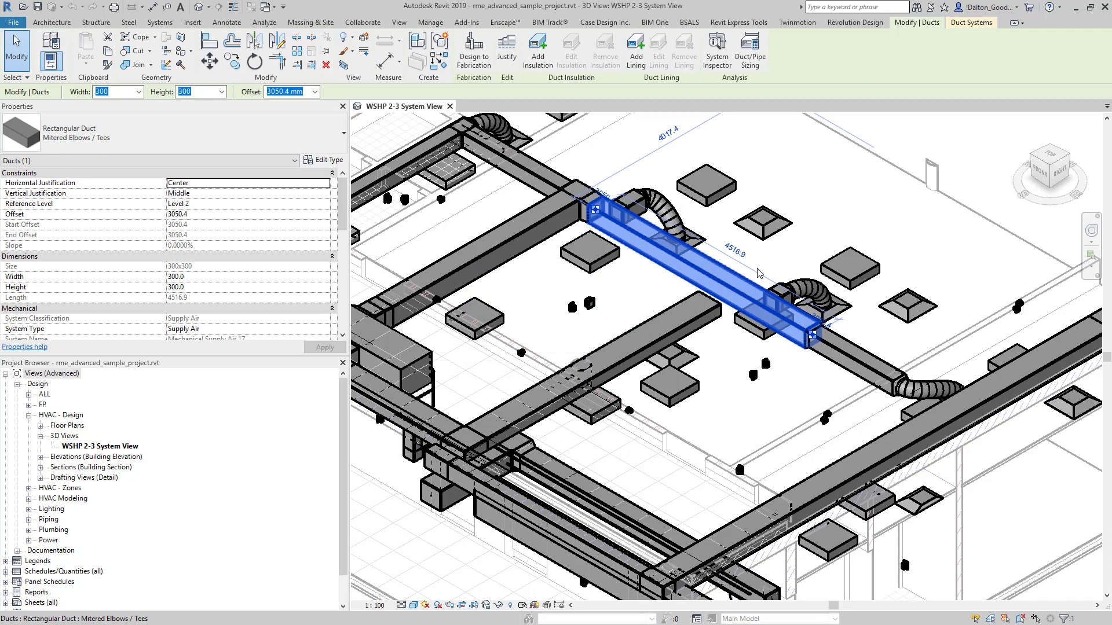
left_click(836, 210)
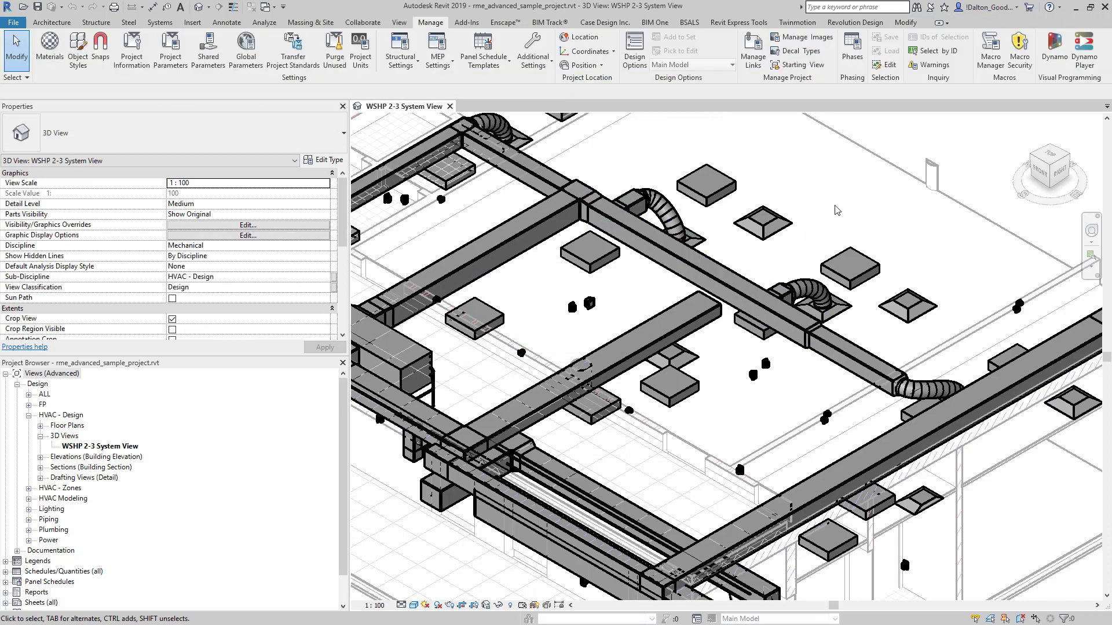
Select the long supply duct in the 3D view and look up its element ID with IDs of Selection
left_click(710, 276)
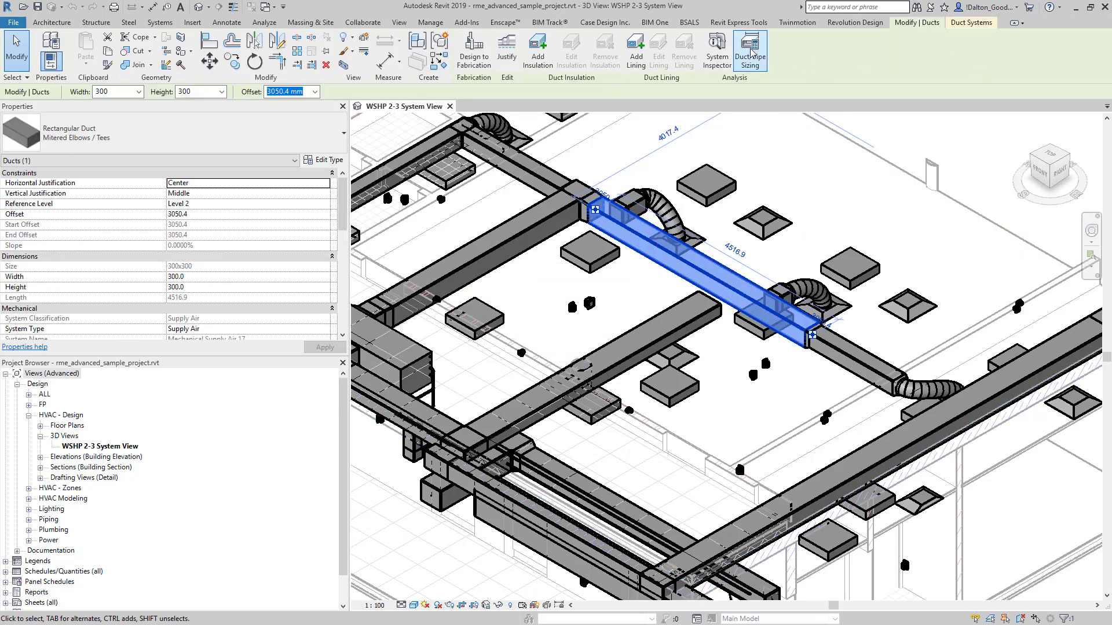
left_click(430, 22)
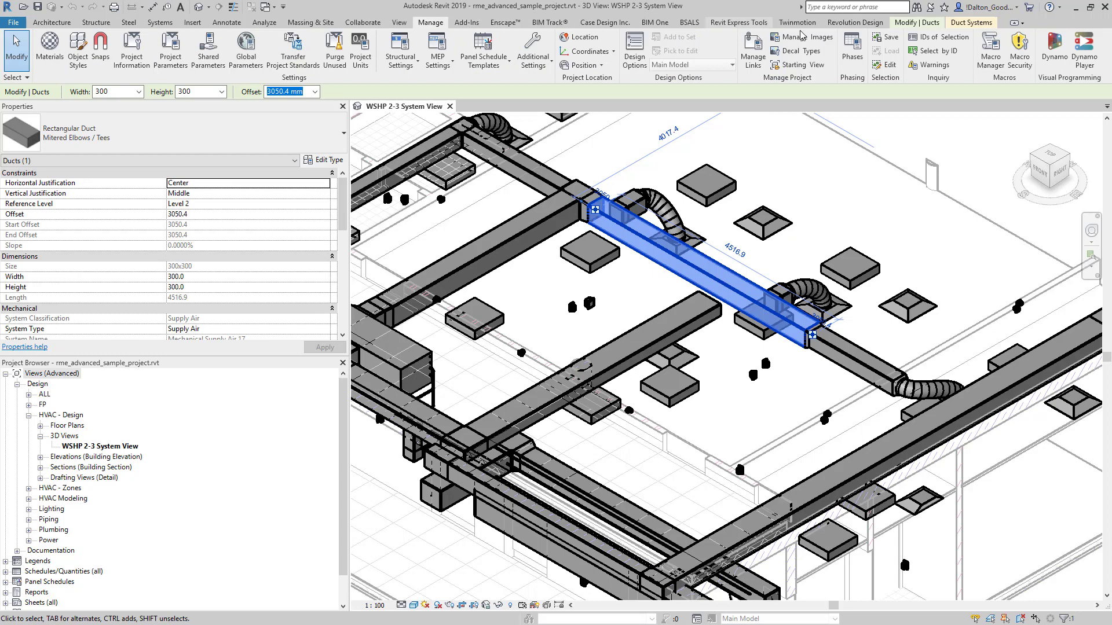
left_click(929, 38)
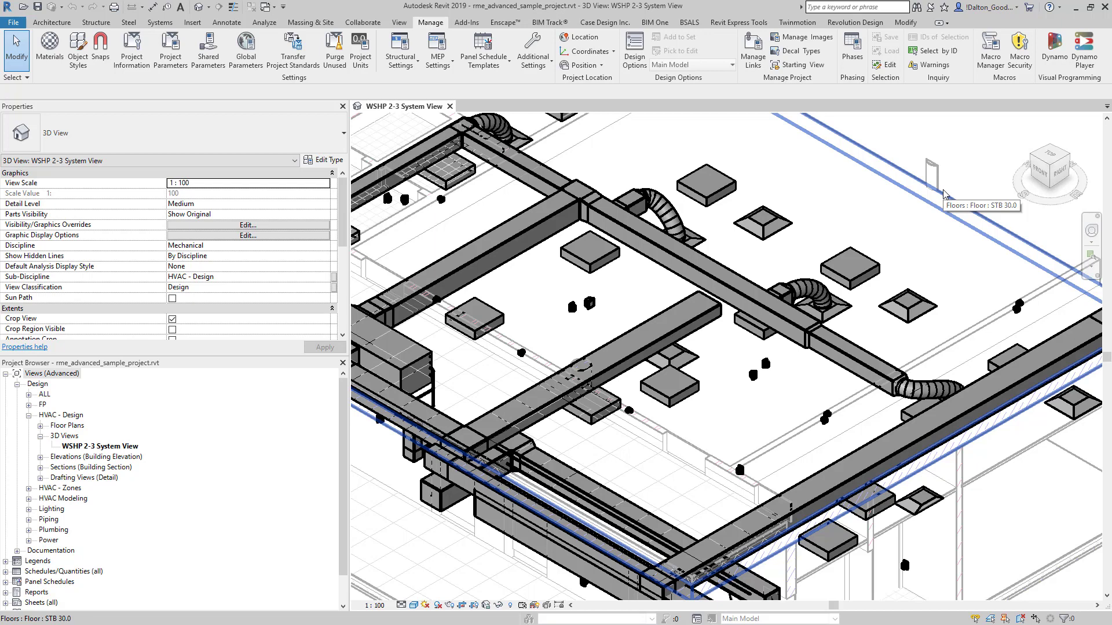
Open the project warnings, expand No Loss Defined and Warning 2, and move the dialog nearer the middle of the model view
left_click(929, 64)
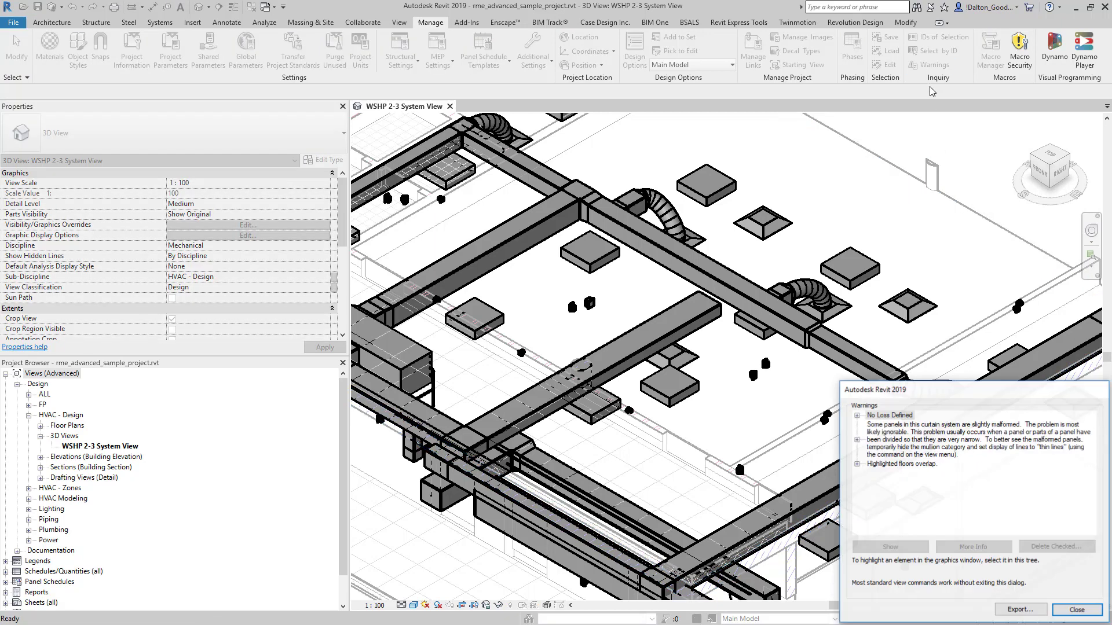
left_click(856, 415)
left_click(868, 433)
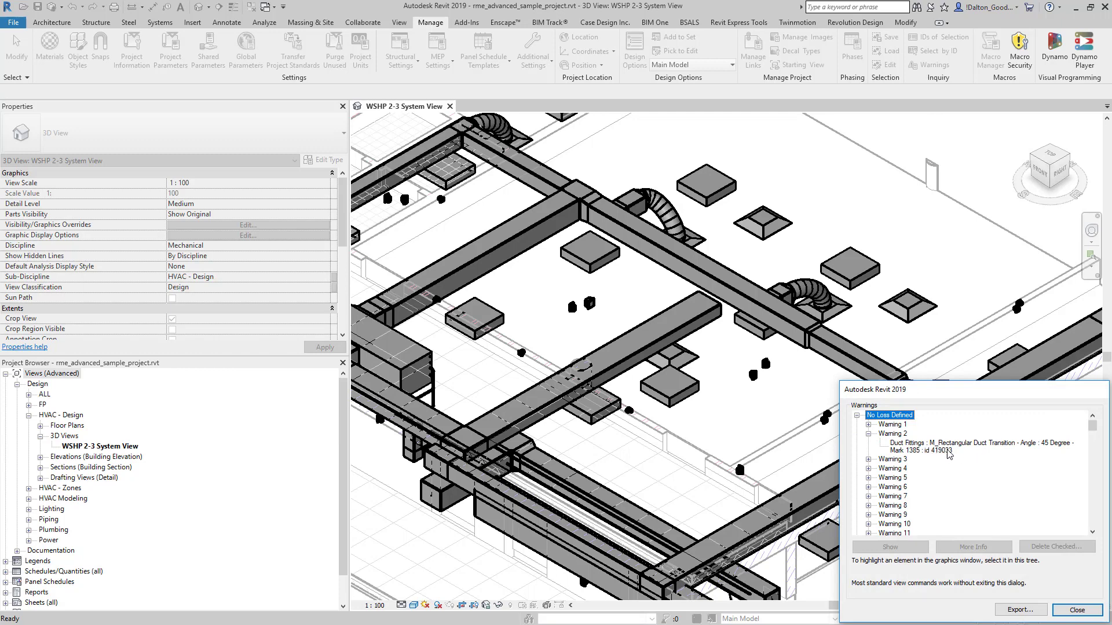
left_click_drag(950, 389, 867, 284)
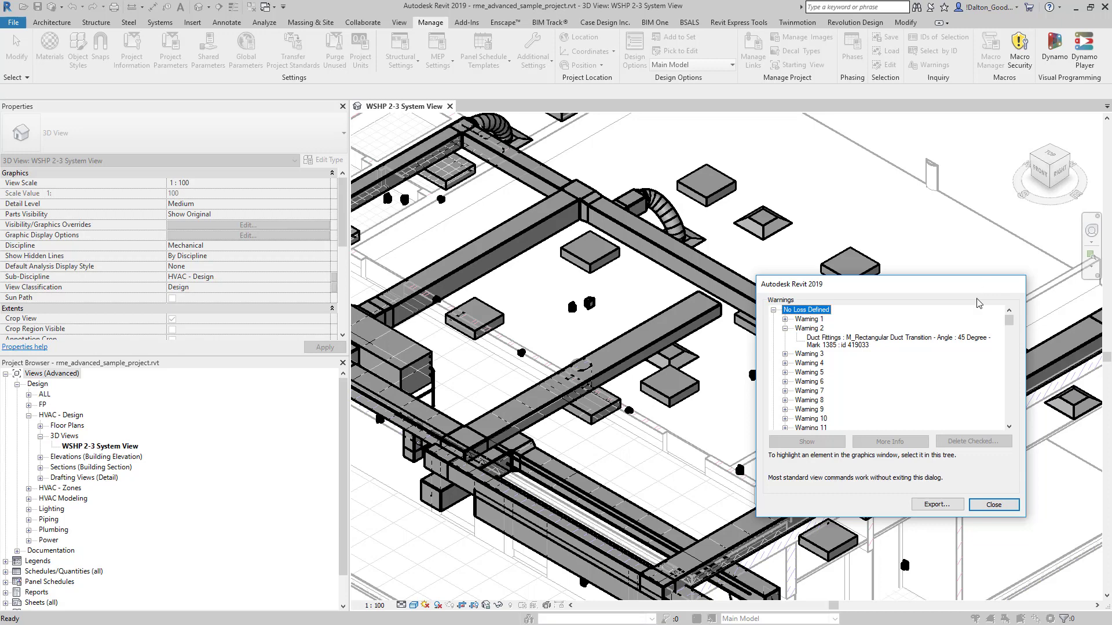
Try to show the rectangular duct transition with ID 419033 from Warning 2 in a view, and close the warnings
left_click(842, 342)
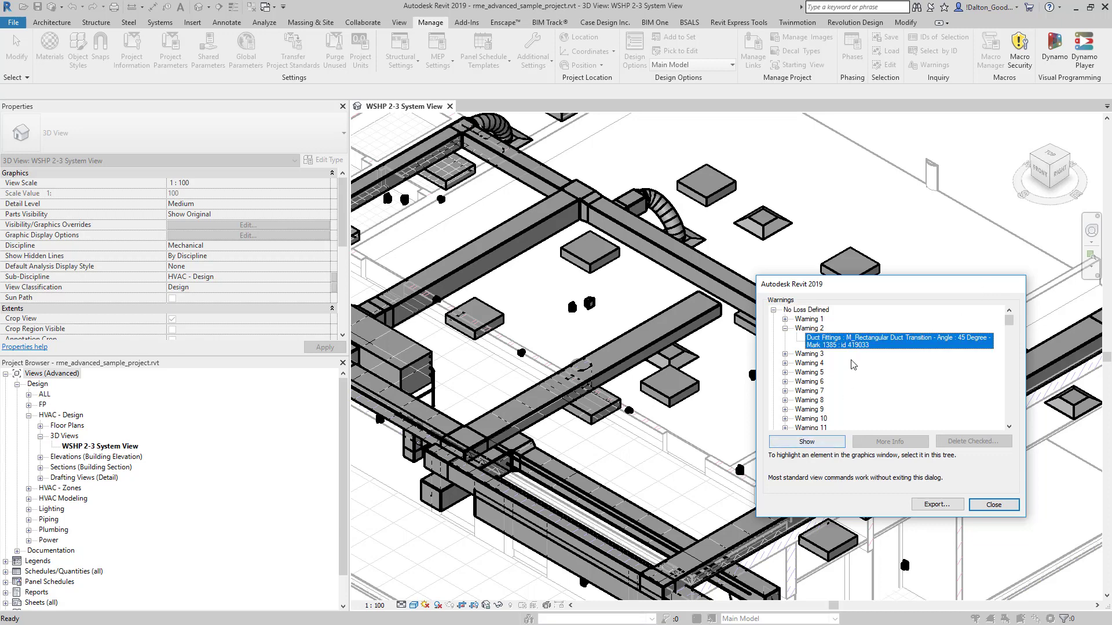
left_click(811, 443)
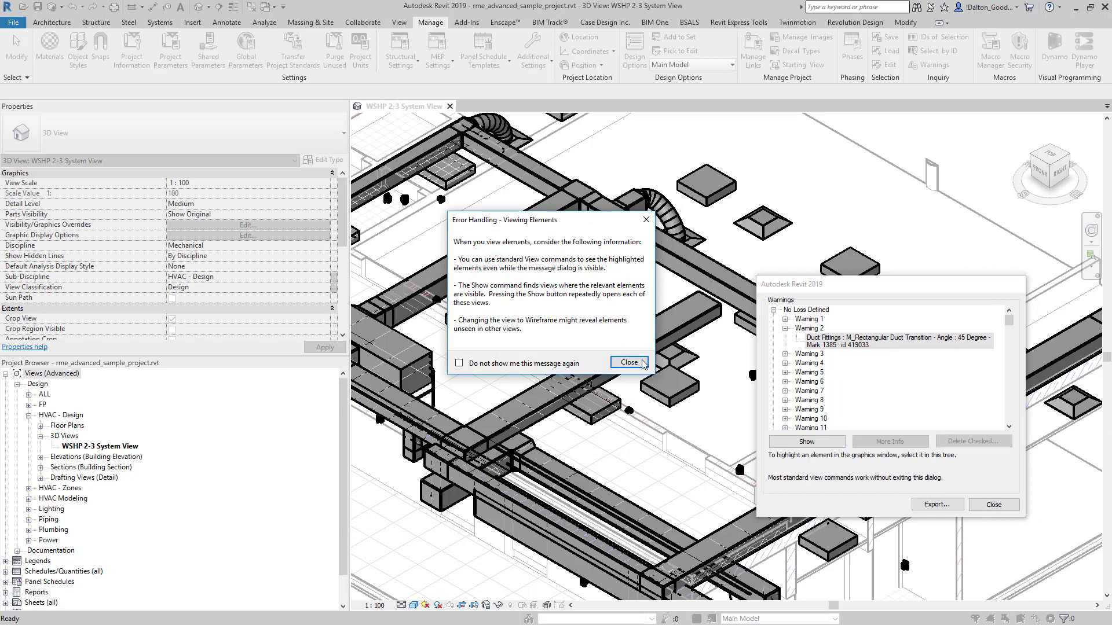
left_click(631, 362)
left_click(623, 336)
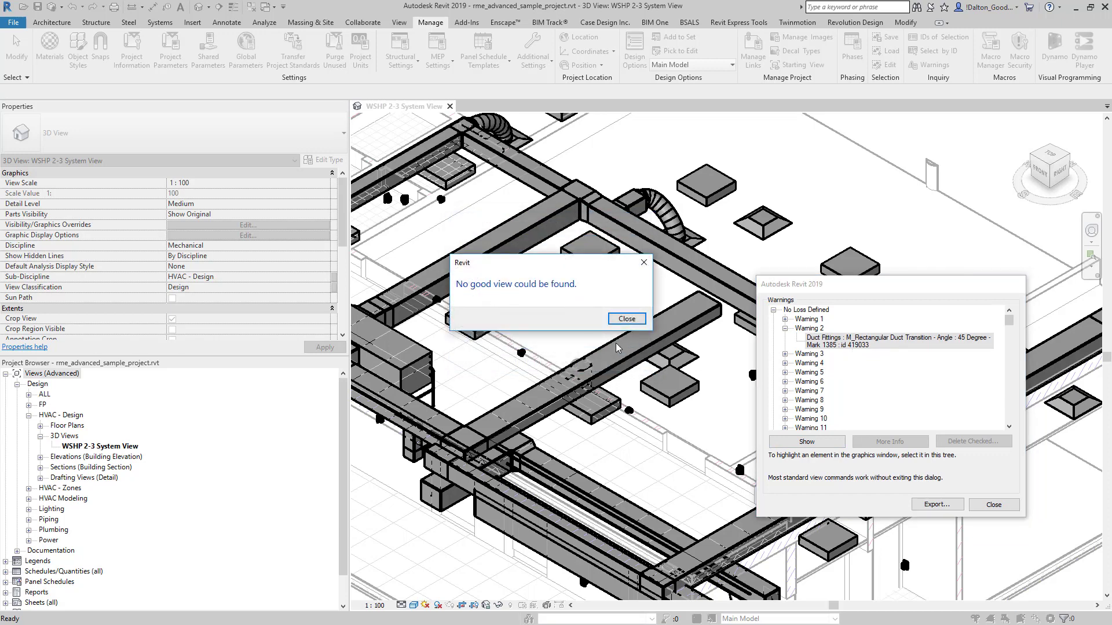
left_click(627, 319)
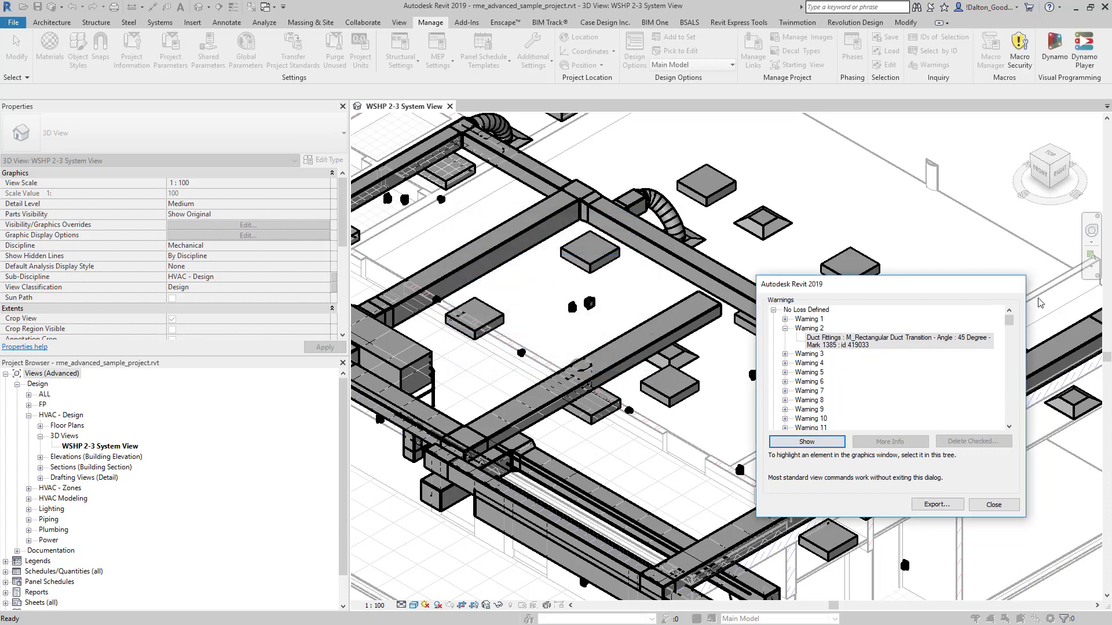
left_click(994, 505)
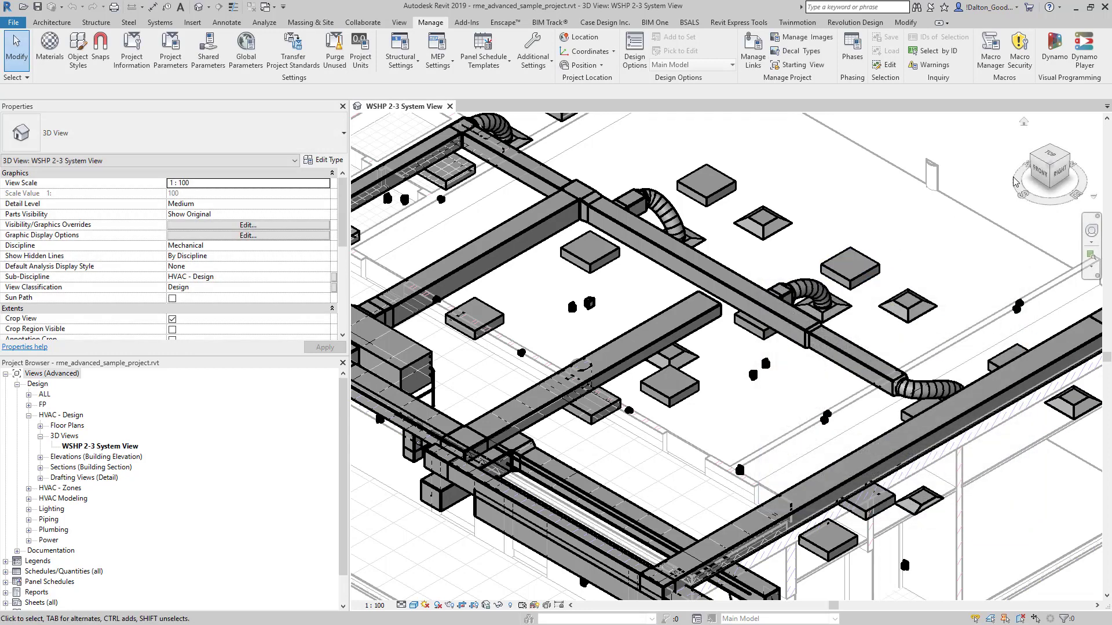